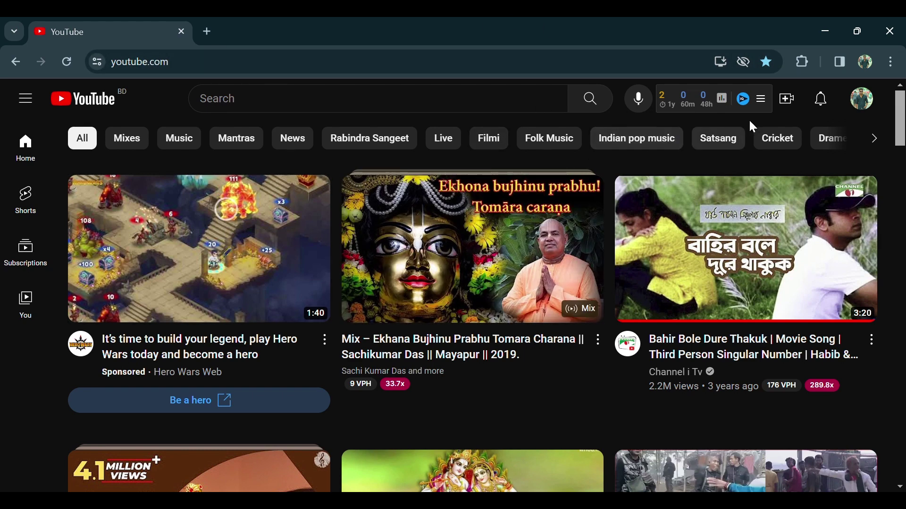
# Start a new video upload and choose the file "Majhe Majhe Tobo Dekha Pai Go.mp4"
pyautogui.click(788, 100)
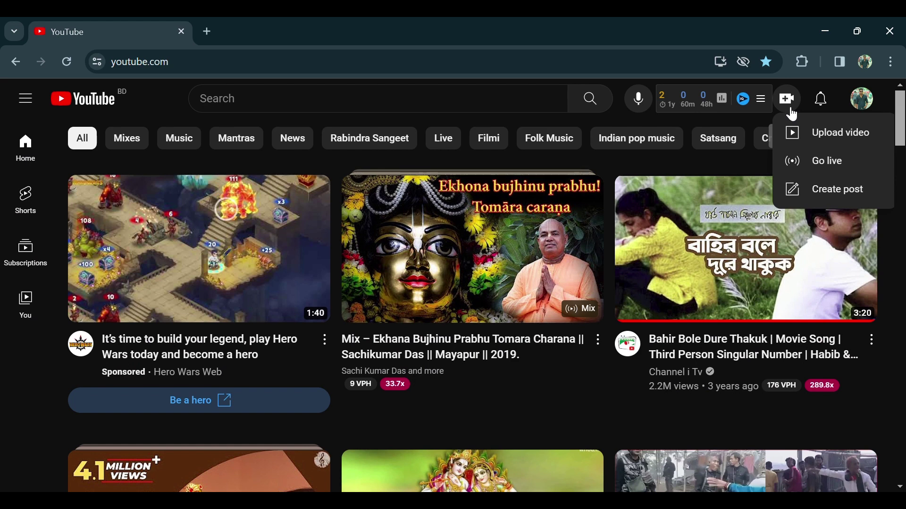
pyautogui.click(811, 137)
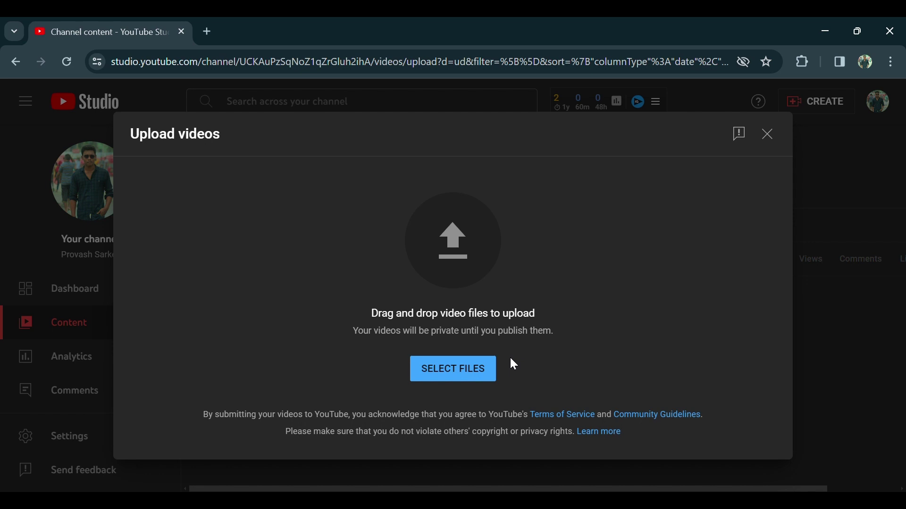
pyautogui.click(453, 375)
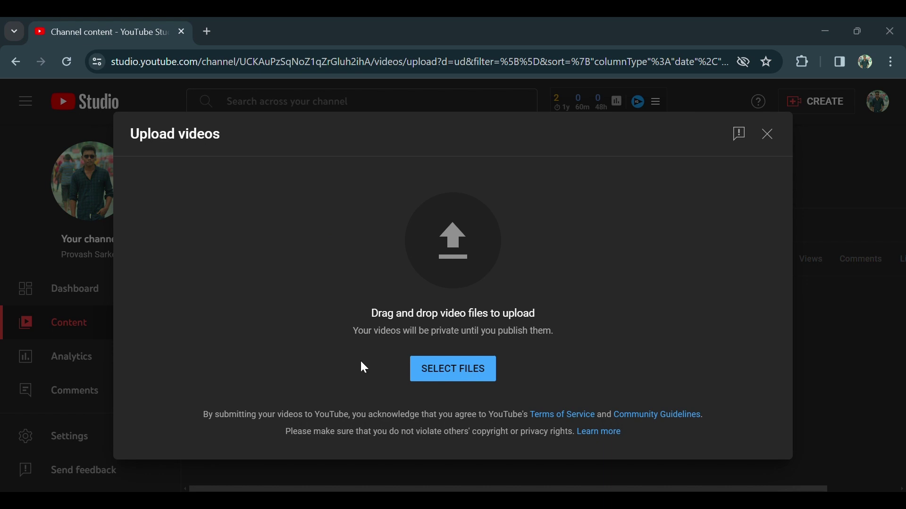
pyautogui.moveTo(330, 328); pyautogui.dragTo(543, 303)
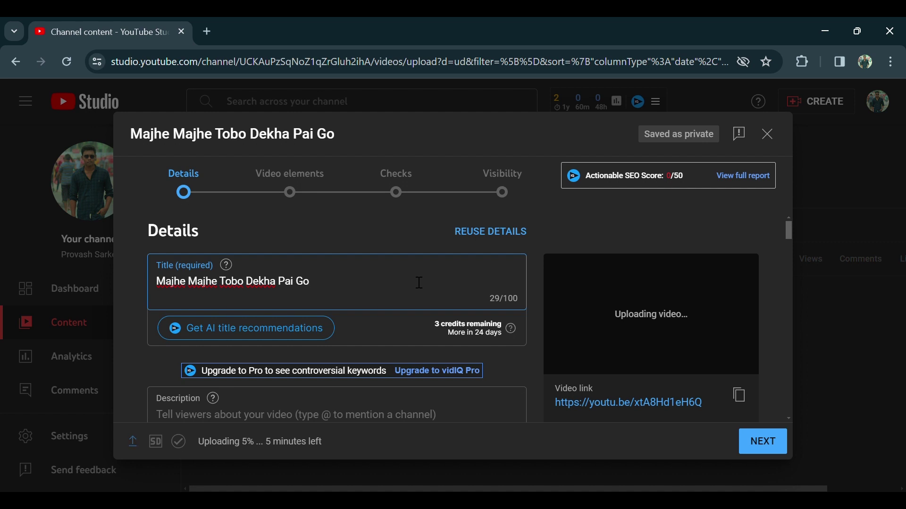
# Paste the prepared "Maje Maje Tobo Dekha Pai Go" text with the hashtags #BengaliMusic #Rendition #SoulfulMelodies #LoveSongs as the video description and review it
pyautogui.scroll(-2, 419, 282)
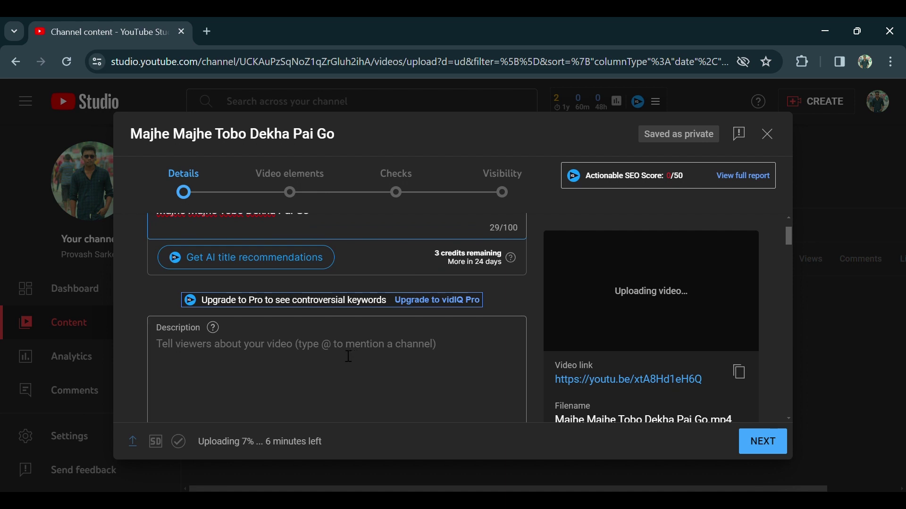
pyautogui.scroll(-2, 347, 355)
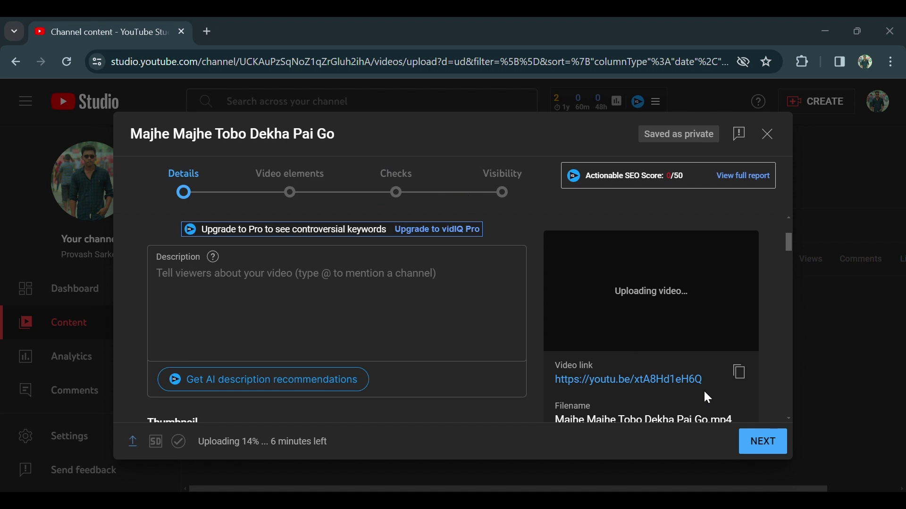
pyautogui.click(270, 307)
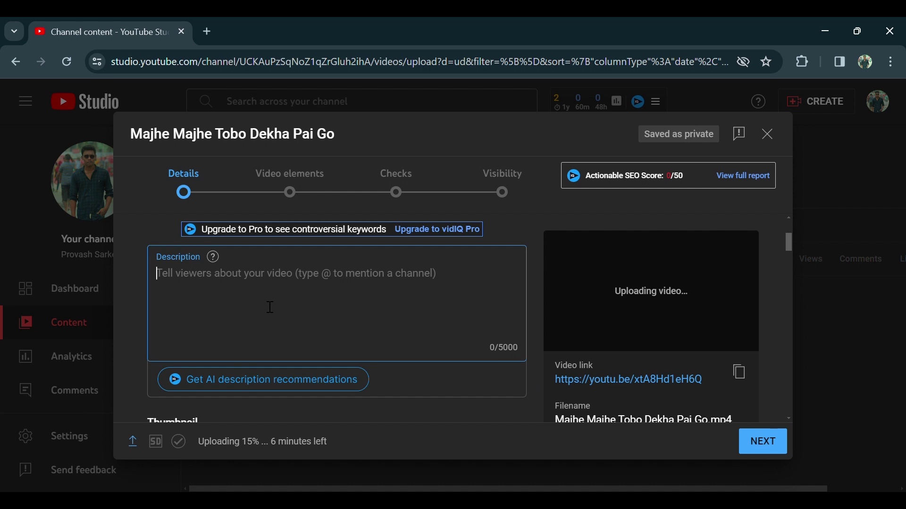
pyautogui.hotkey('ctrl', 'v')
pyautogui.scroll(-3, 376, 315)
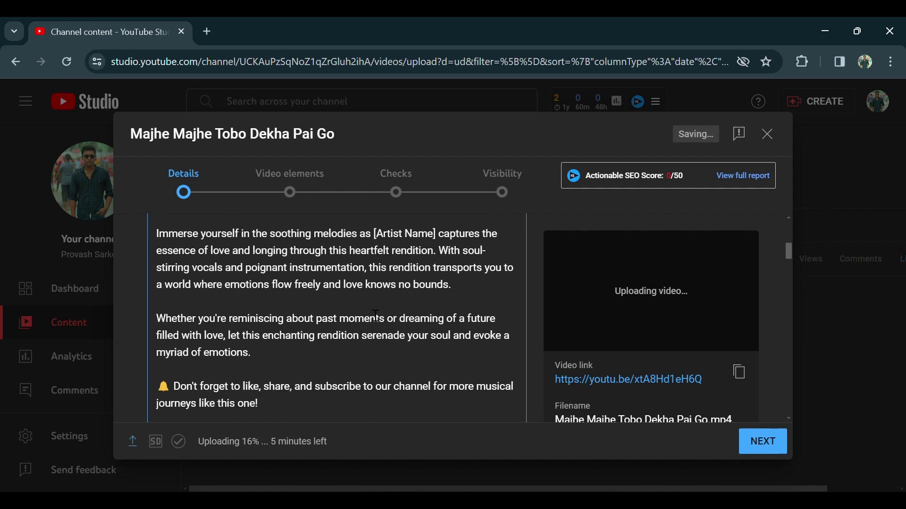
pyautogui.scroll(-3, 376, 315)
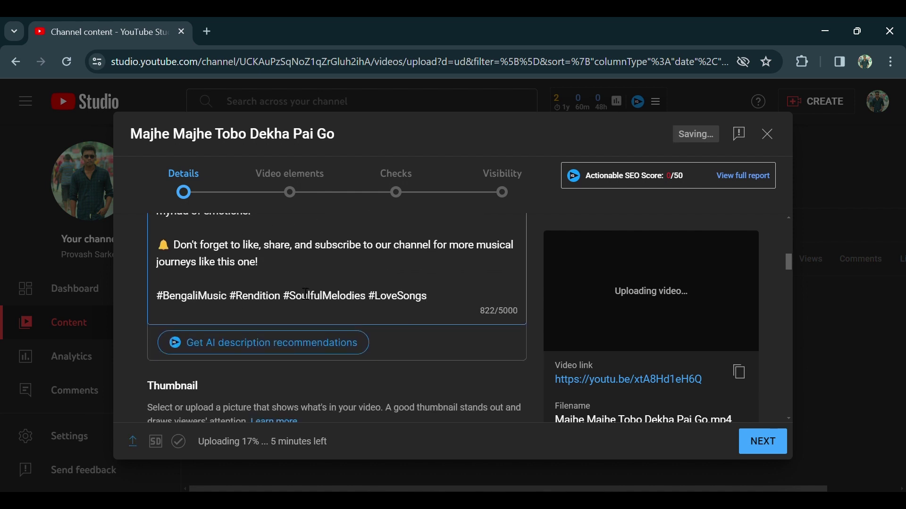
pyautogui.scroll(3, 424, 298)
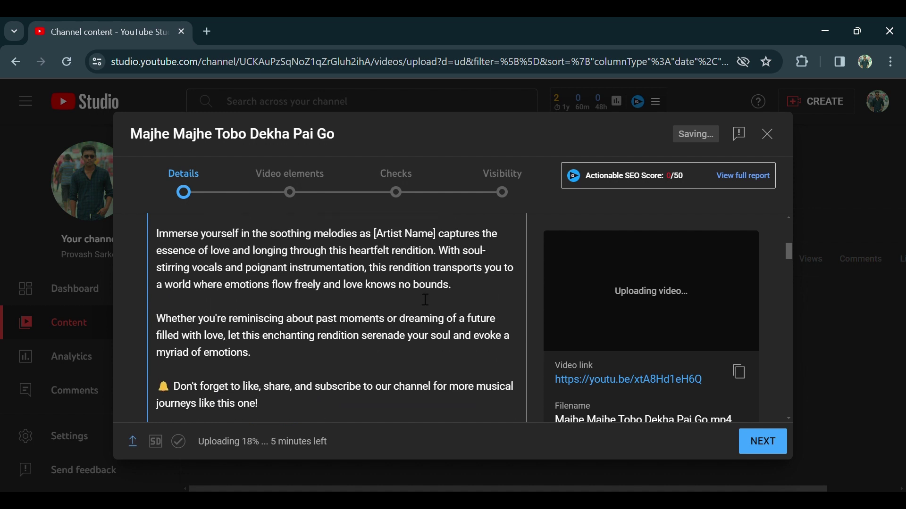
pyautogui.scroll(3, 425, 299)
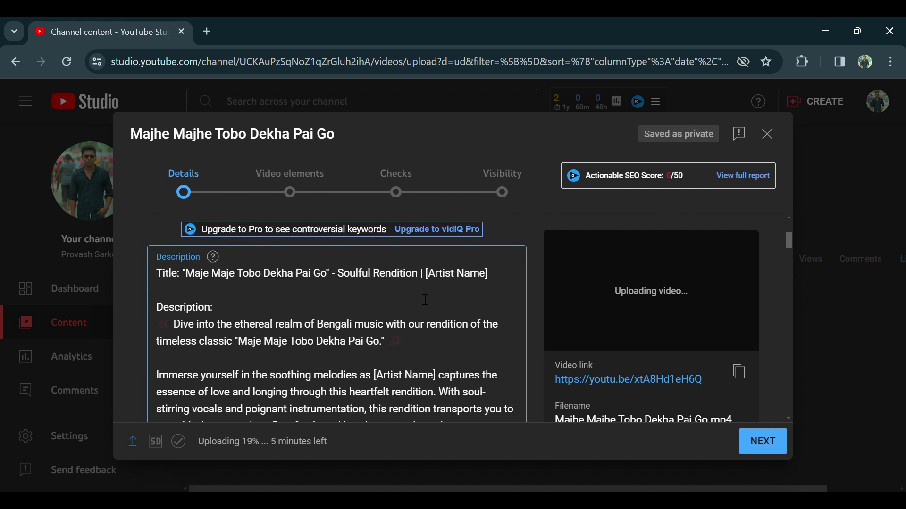
# Upload the custom "majhe majhe tobo dekha pai" image as the video's thumbnail
pyautogui.scroll(-10, 425, 299)
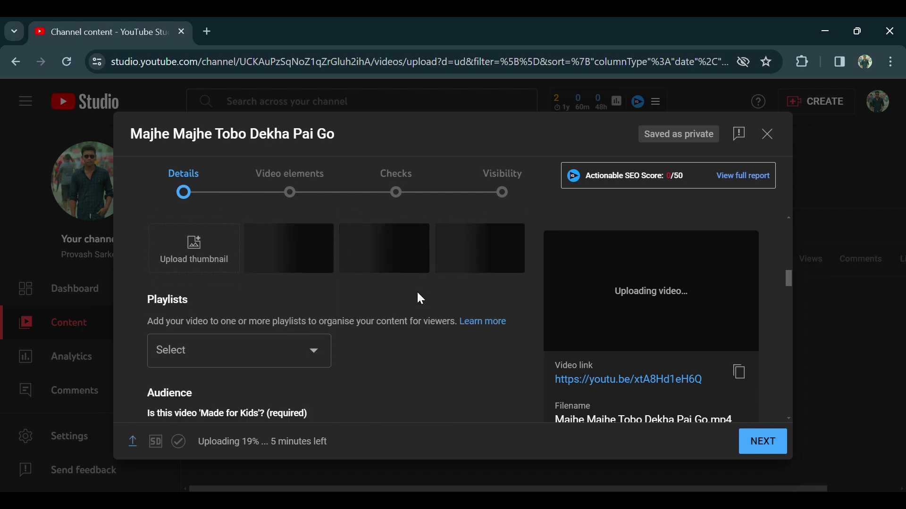
pyautogui.scroll(2, 338, 297)
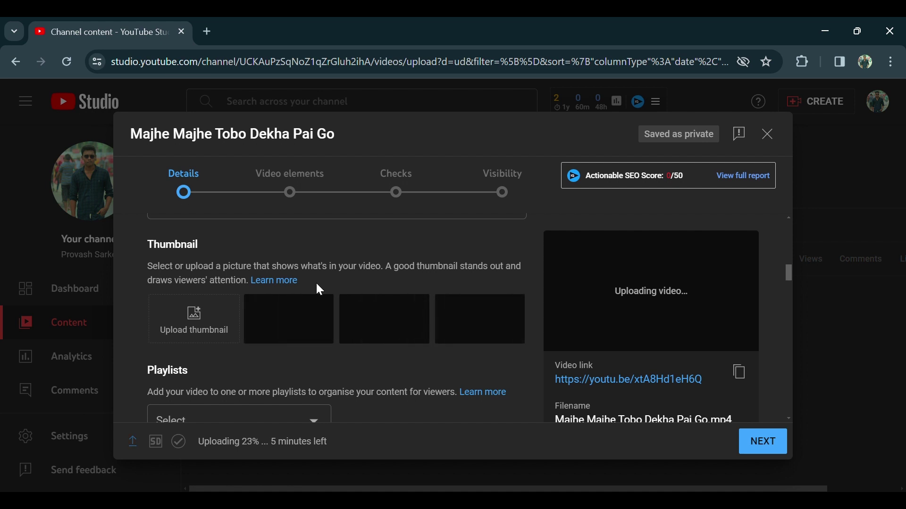
pyautogui.click(199, 330)
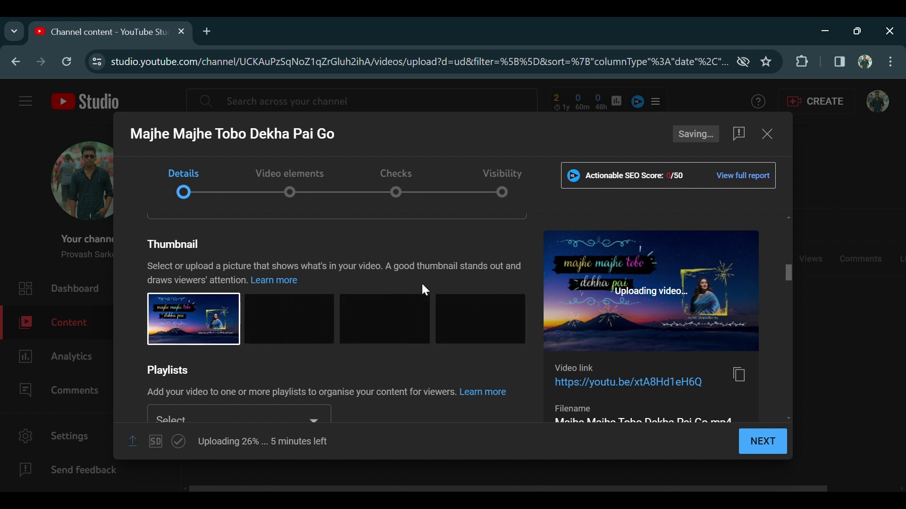
# Add the video to the Folk Song playlist
pyautogui.scroll(-3, 422, 285)
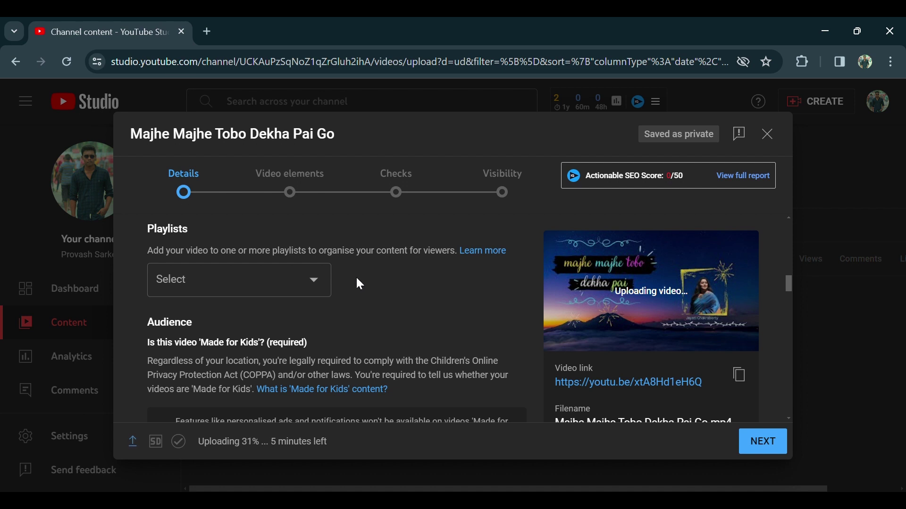
pyautogui.click(319, 283)
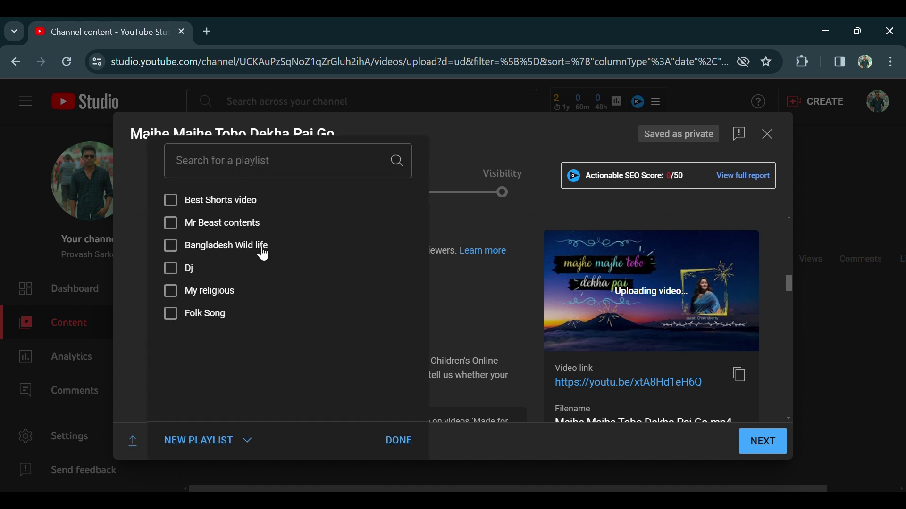
pyautogui.click(181, 322)
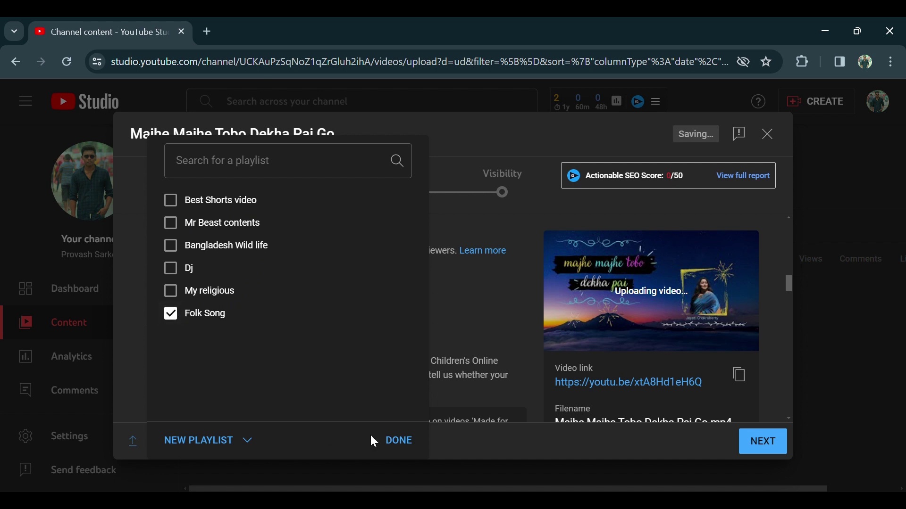
pyautogui.click(400, 440)
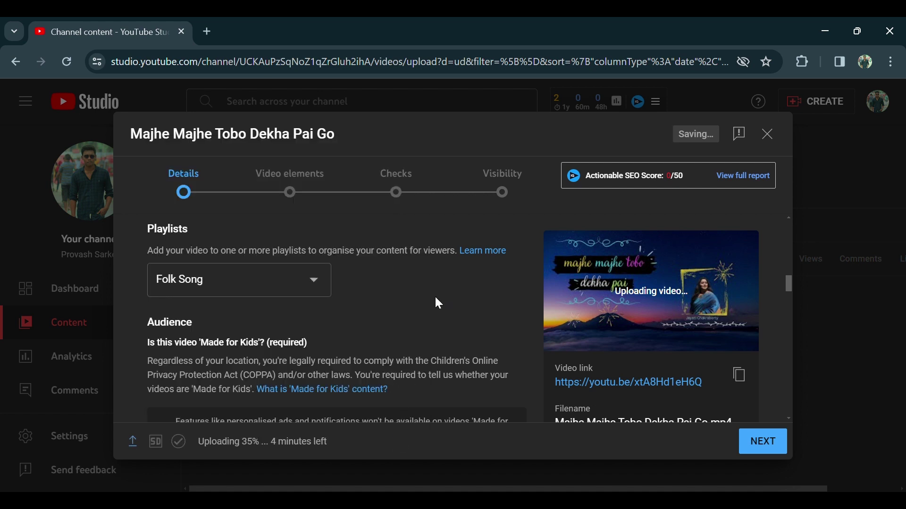
# Set the video's audience to not 'Made for Kids'
pyautogui.scroll(-2, 436, 299)
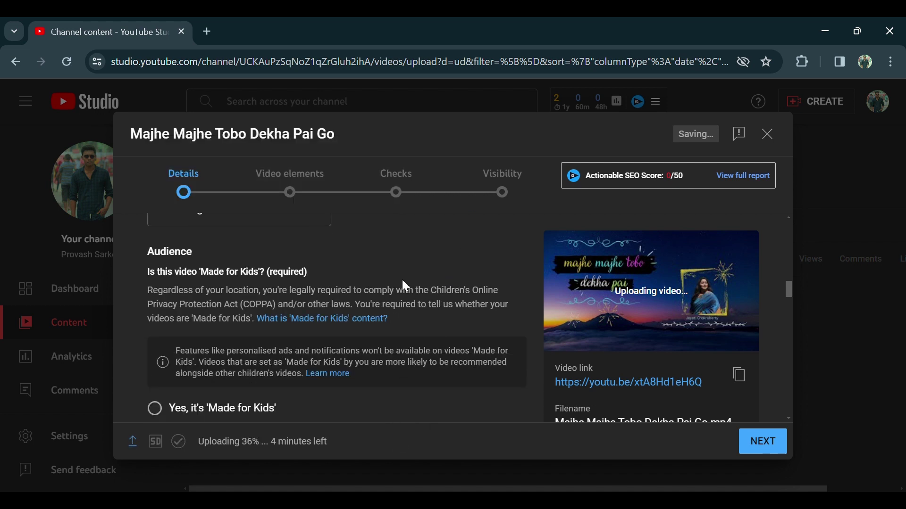
pyautogui.scroll(-3, 405, 286)
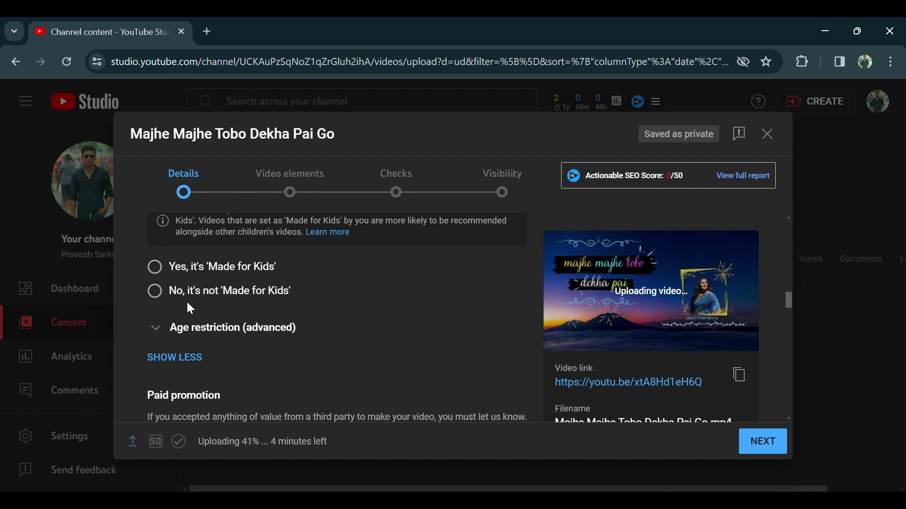
pyautogui.click(155, 292)
# Paste the prepared tags, including "majhe majhe tobo dekha pai", "majhe majhe tobo dekha pai lofi" and "rabindra sanggit", and review the tag list
pyautogui.scroll(-3, 333, 311)
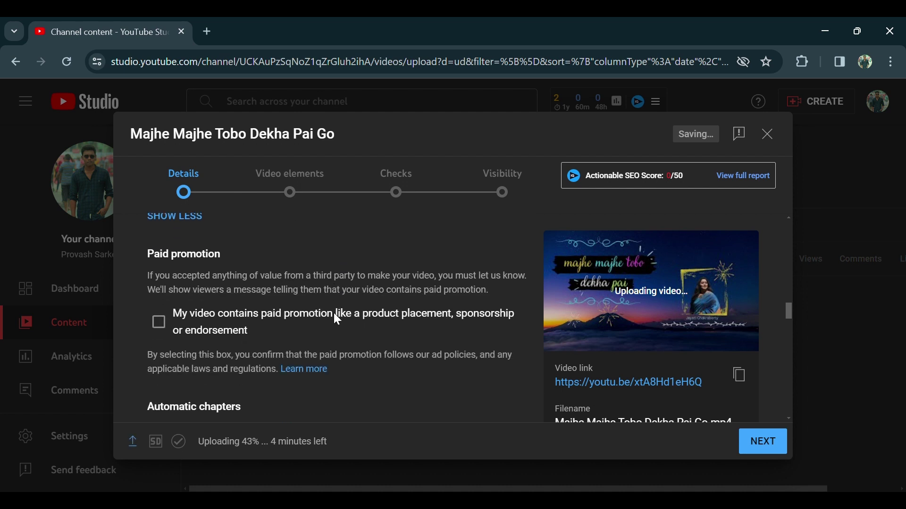
pyautogui.scroll(-7, 340, 321)
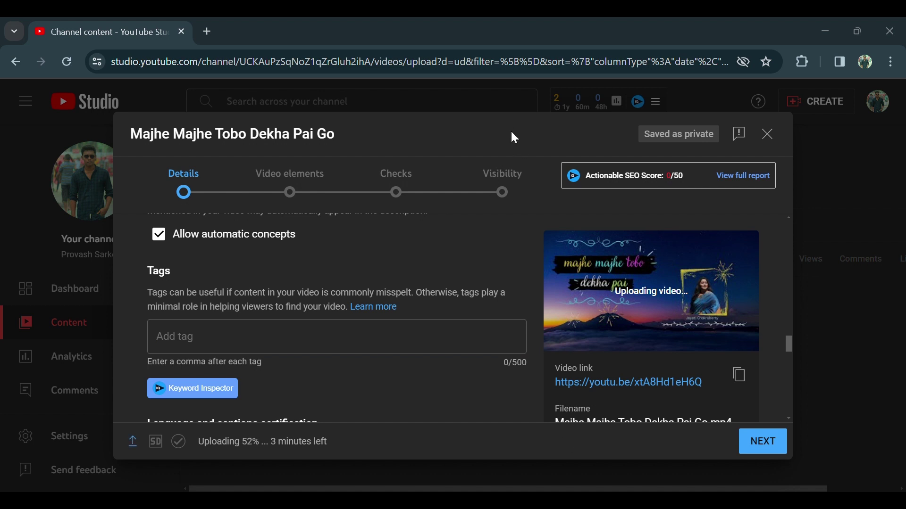
pyautogui.hotkey('ctrl', 'v')
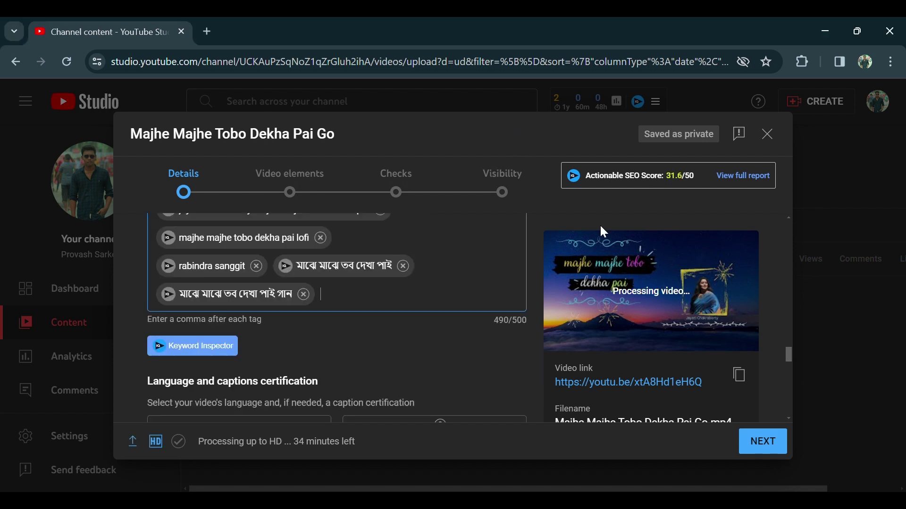
pyautogui.scroll(2, 519, 302)
pyautogui.scroll(3, 519, 304)
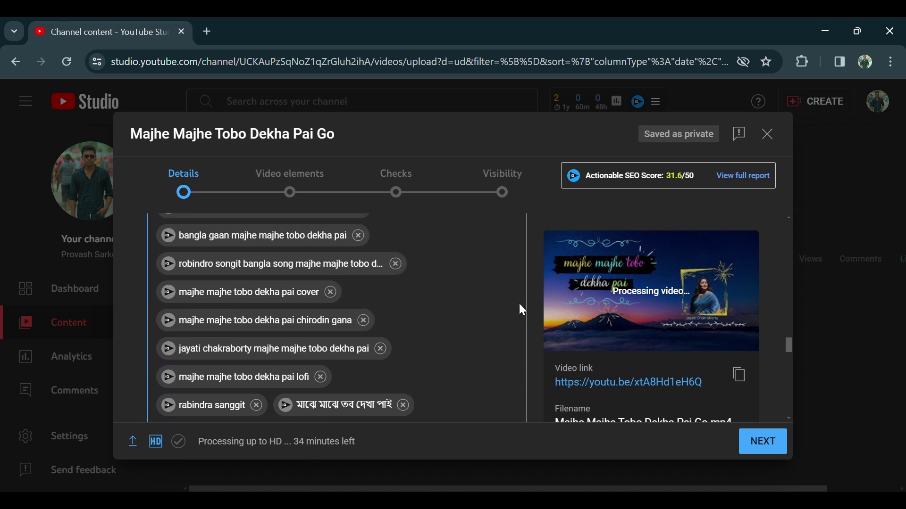
pyautogui.scroll(2, 477, 300)
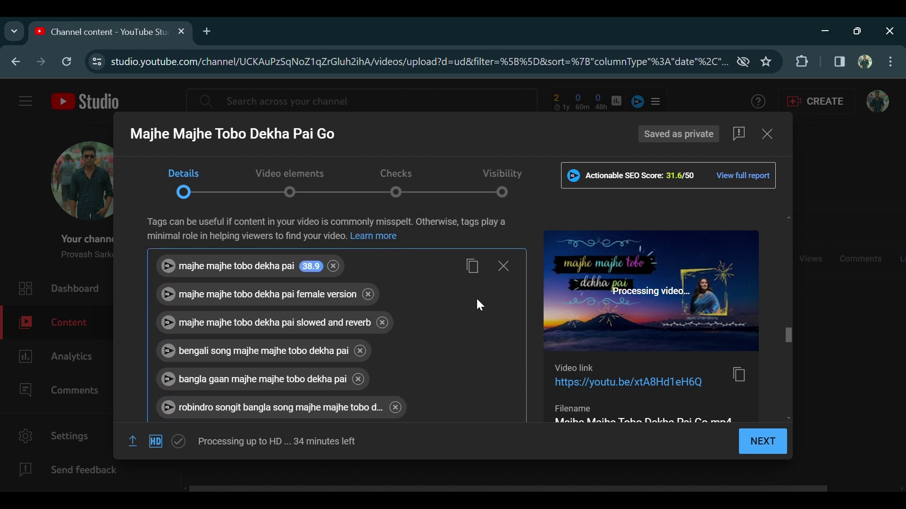
pyautogui.scroll(-5, 477, 300)
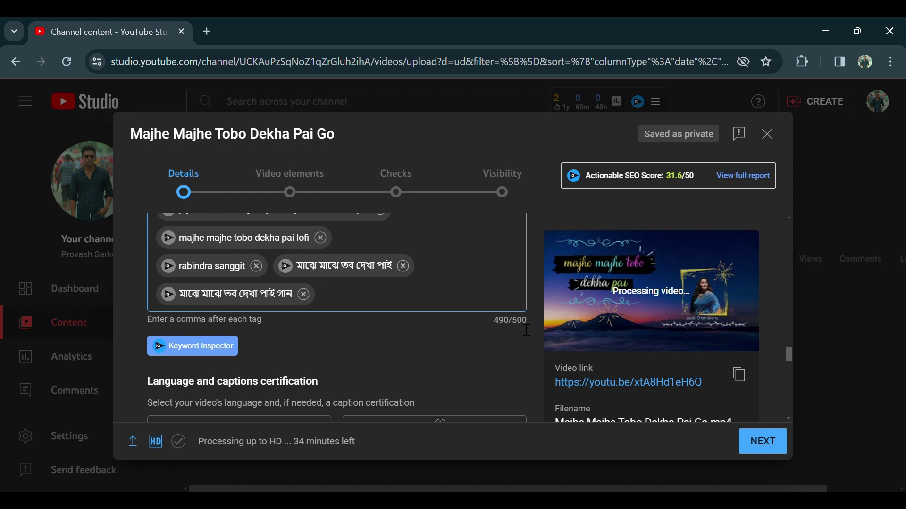
# Set the video language to Bangla
pyautogui.scroll(-3, 527, 331)
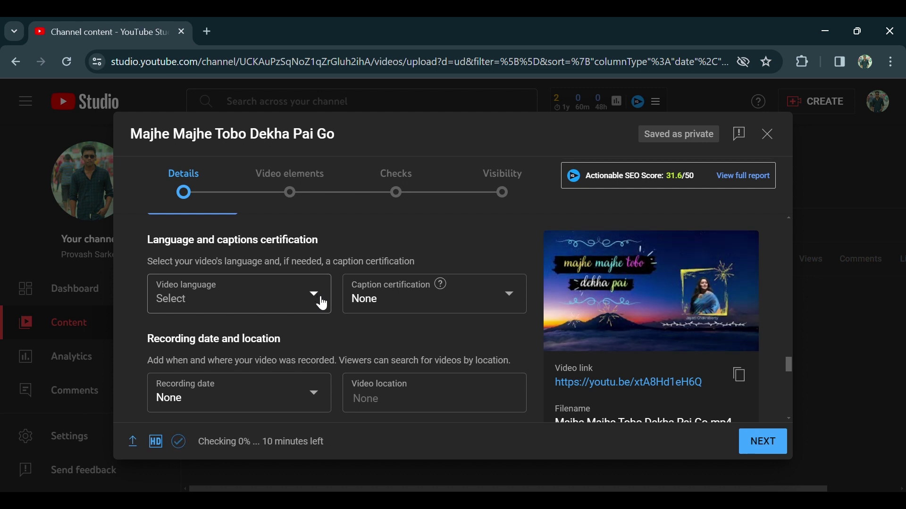
pyautogui.click(323, 304)
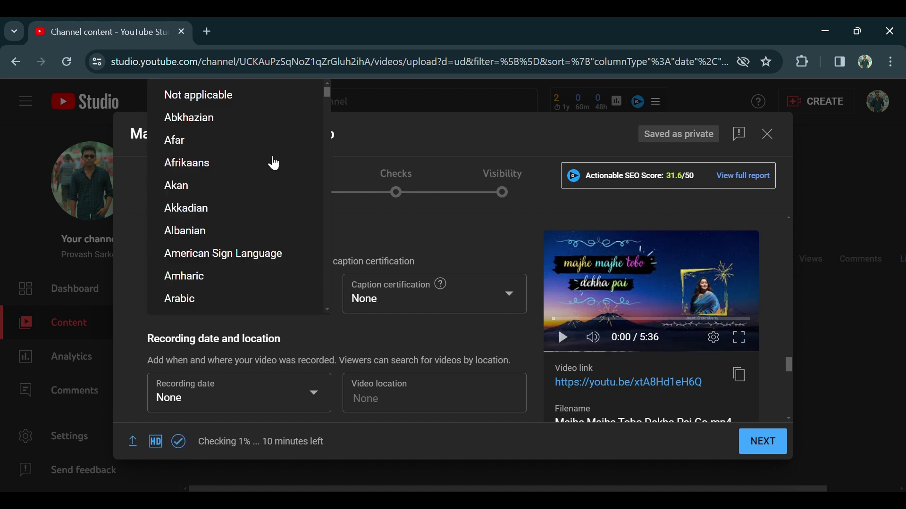
pyautogui.scroll(-6, 267, 168)
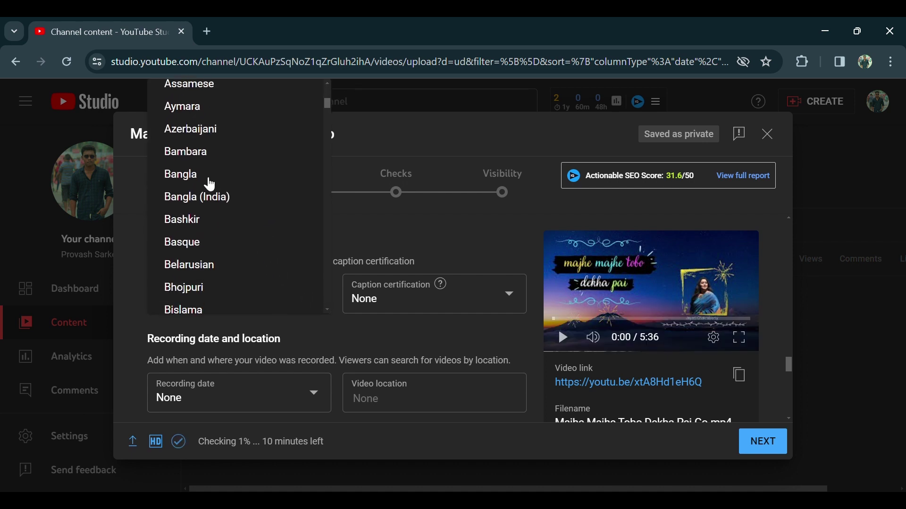
pyautogui.click(196, 179)
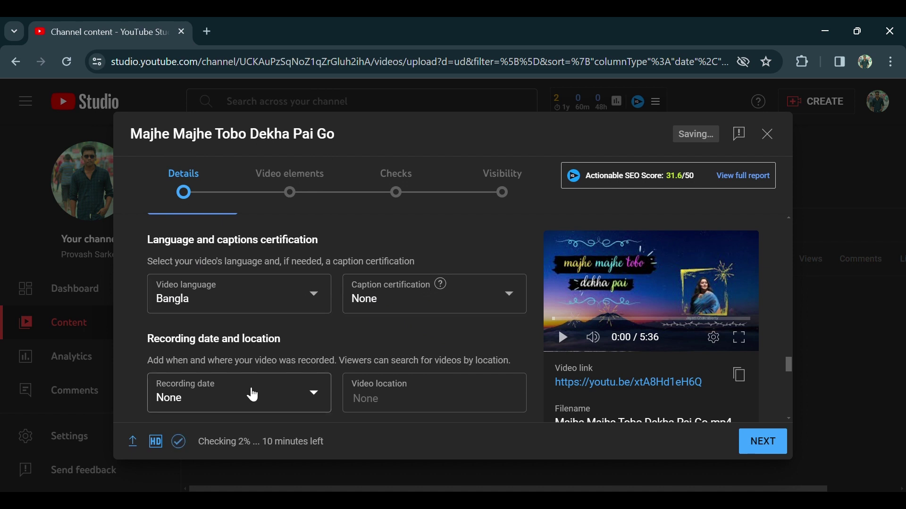
# Try to change the video's licence to Creative Commons – Attribution
pyautogui.scroll(-2, 399, 388)
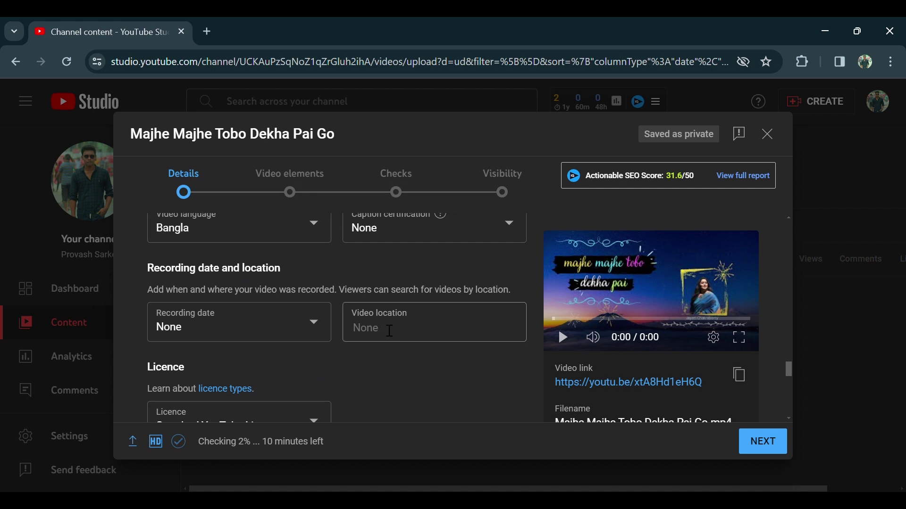
pyautogui.scroll(-3, 361, 362)
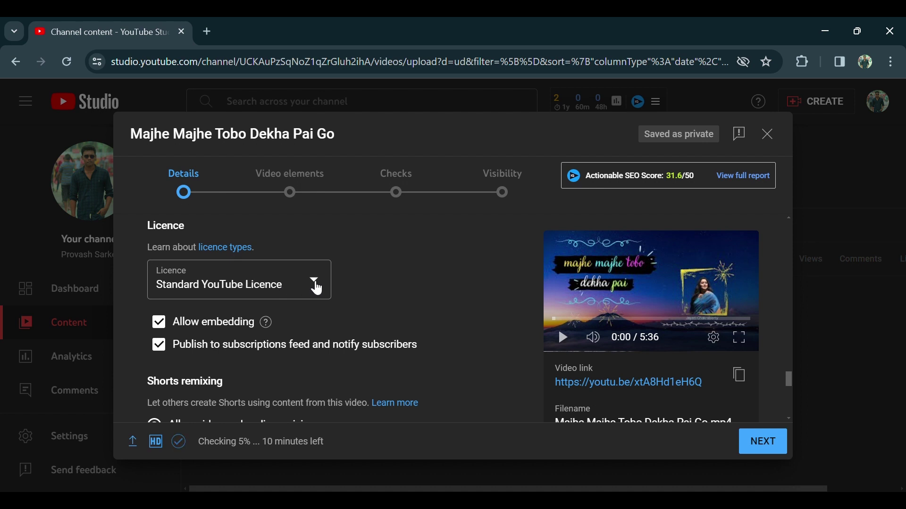
pyautogui.click(317, 288)
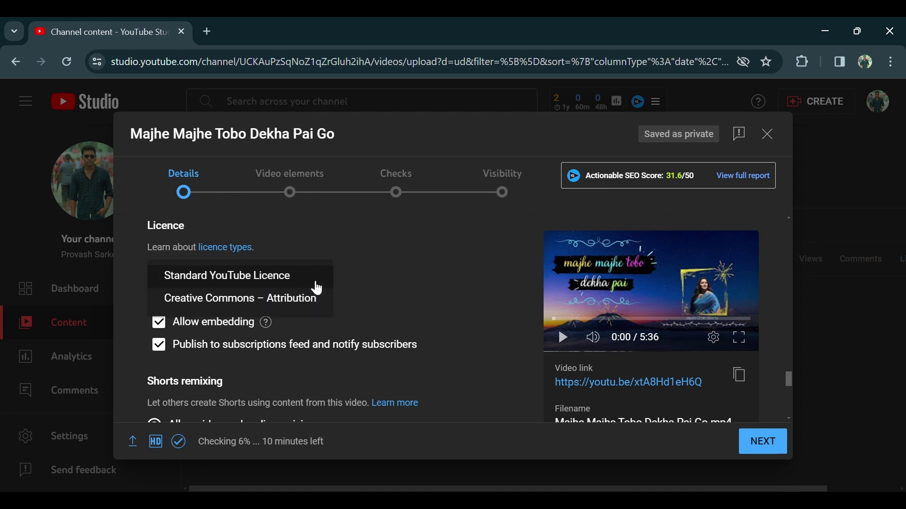
pyautogui.click(310, 300)
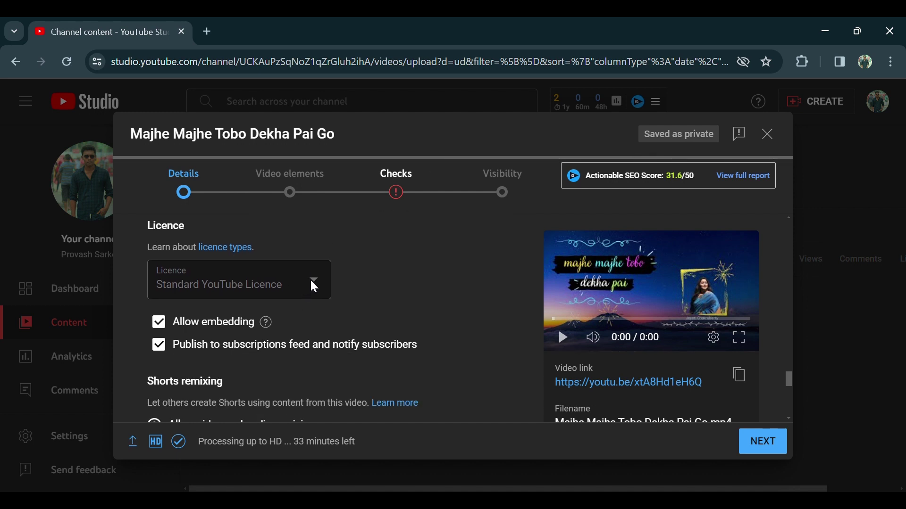
pyautogui.scroll(-1, 378, 307)
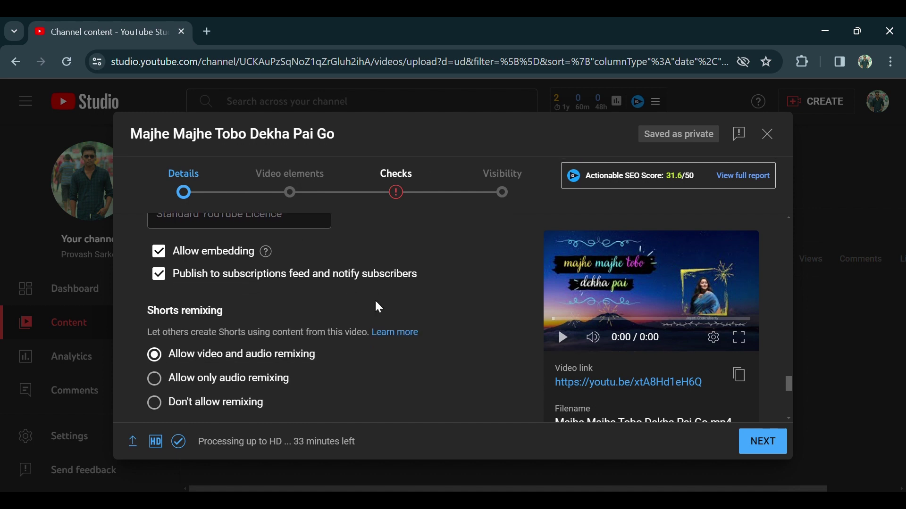
# Set the video's category to Music
pyautogui.scroll(1, 377, 307)
pyautogui.scroll(-2, 392, 295)
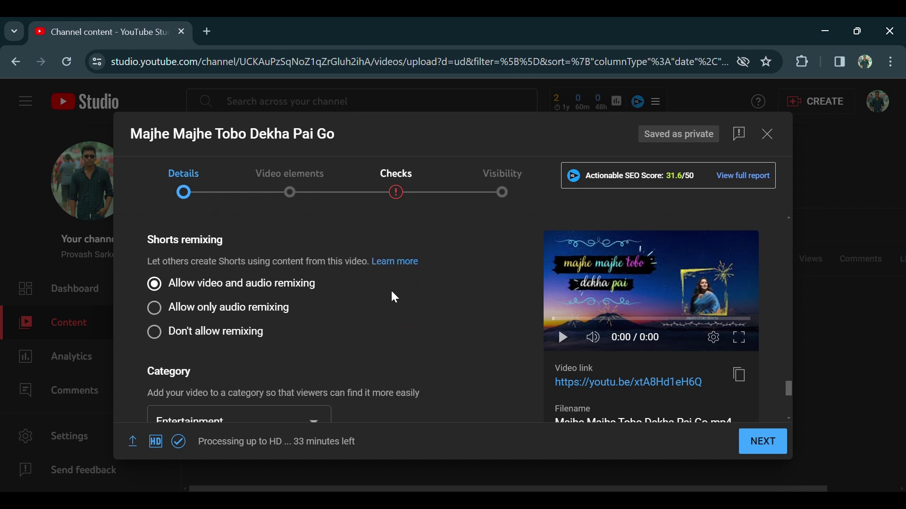
pyautogui.scroll(-1, 326, 303)
pyautogui.scroll(-1, 281, 324)
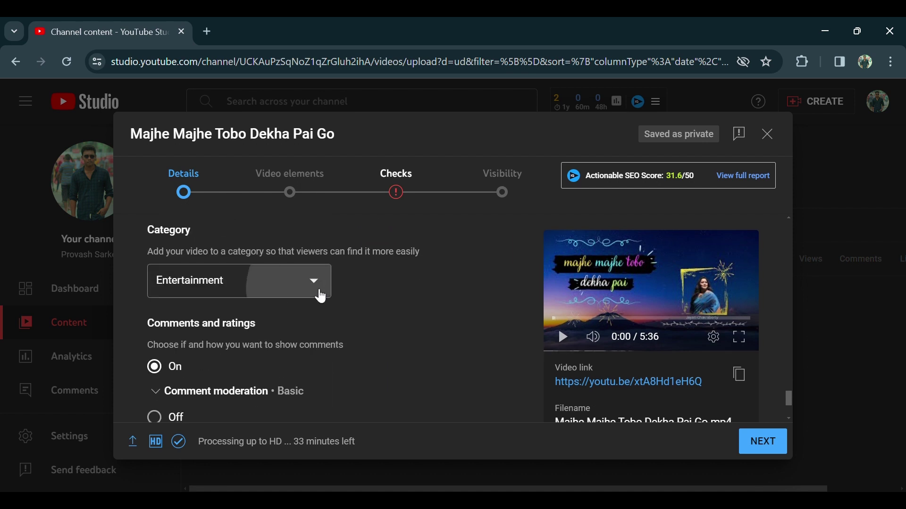
pyautogui.click(312, 282)
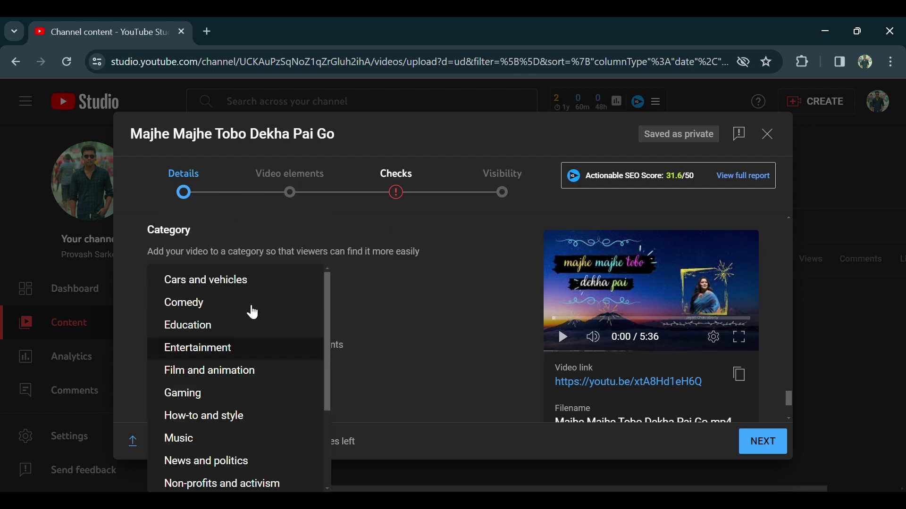
pyautogui.click(231, 348)
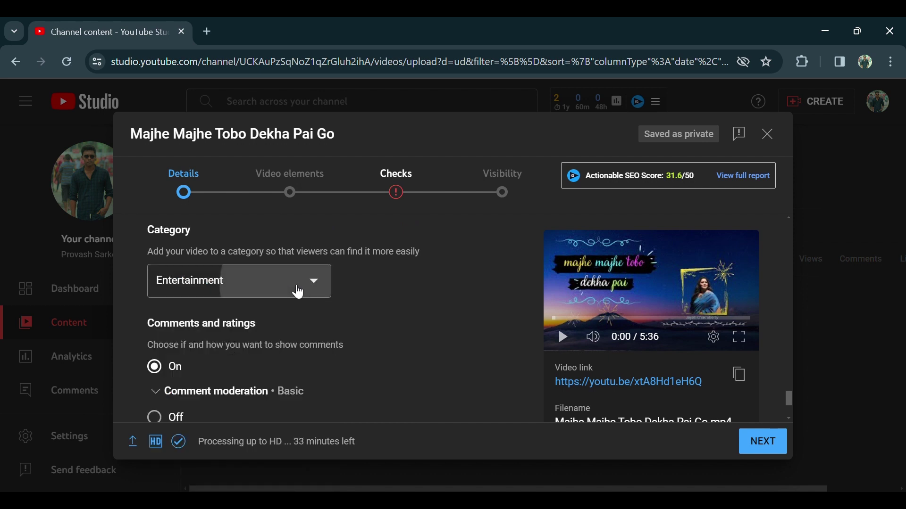
pyautogui.click(307, 301)
pyautogui.scroll(-1, 269, 346)
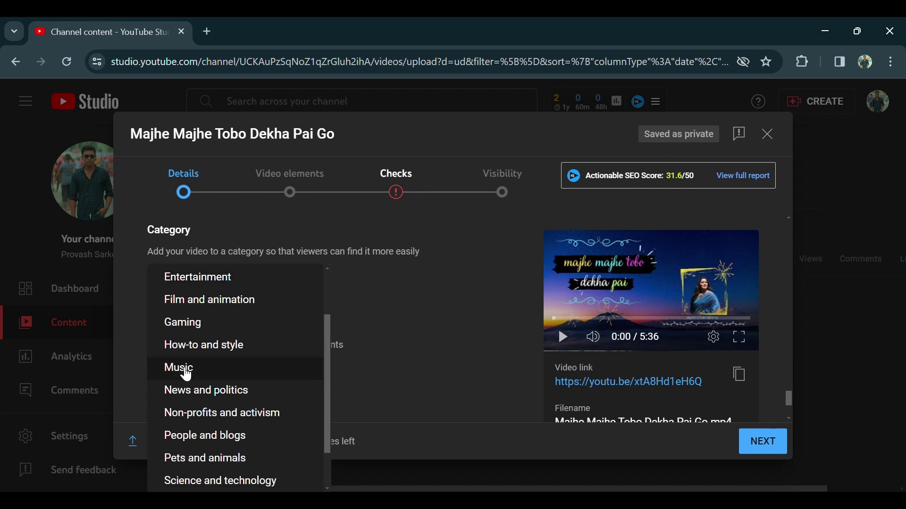
pyautogui.click(184, 372)
# Finish the video details and open the end screen editor from the video elements stage
pyautogui.scroll(-2, 368, 360)
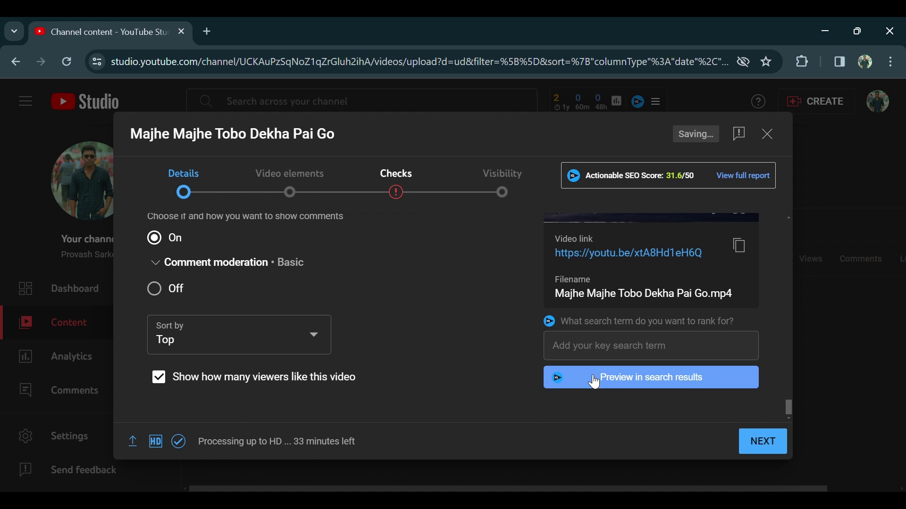
pyautogui.click(762, 444)
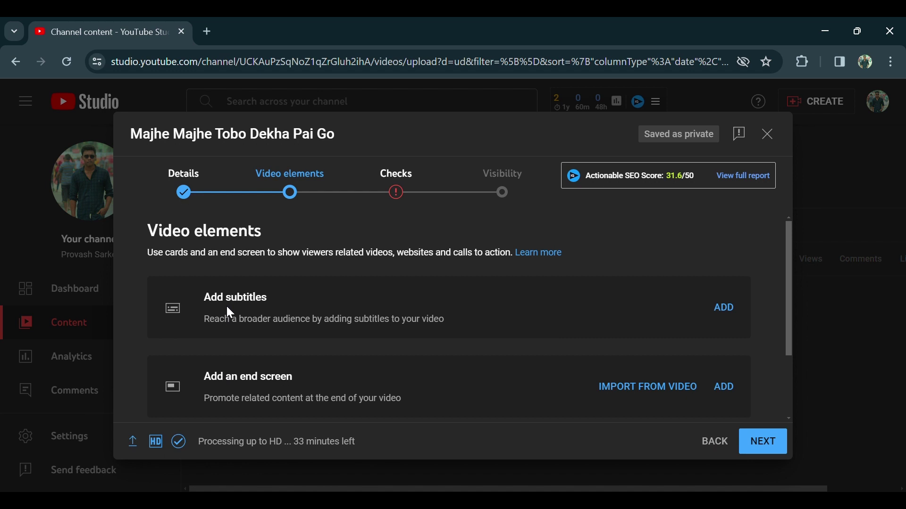
pyautogui.scroll(-2, 230, 312)
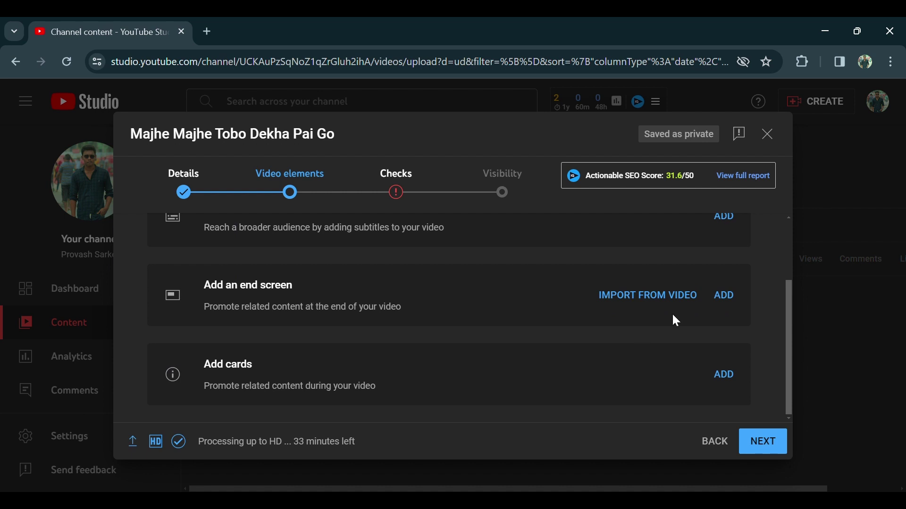
pyautogui.click(724, 295)
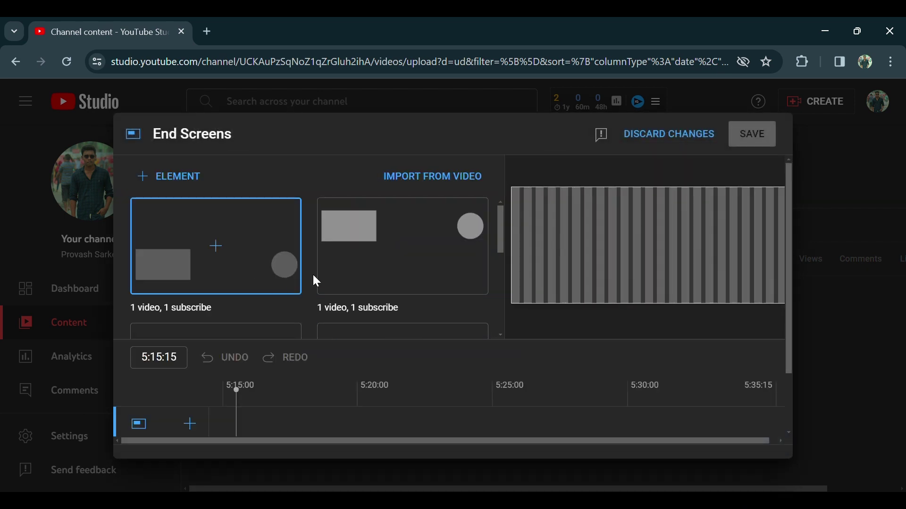
# Apply the "1 video, 1 subscribe" end screen template with both elements along the frame's upper edge, and save the end screen
pyautogui.scroll(-3, 330, 280)
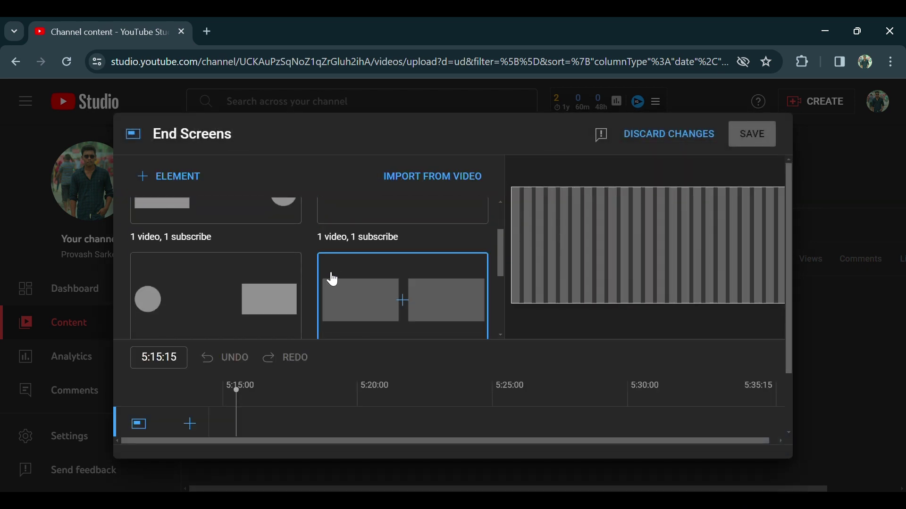
pyautogui.scroll(3, 333, 280)
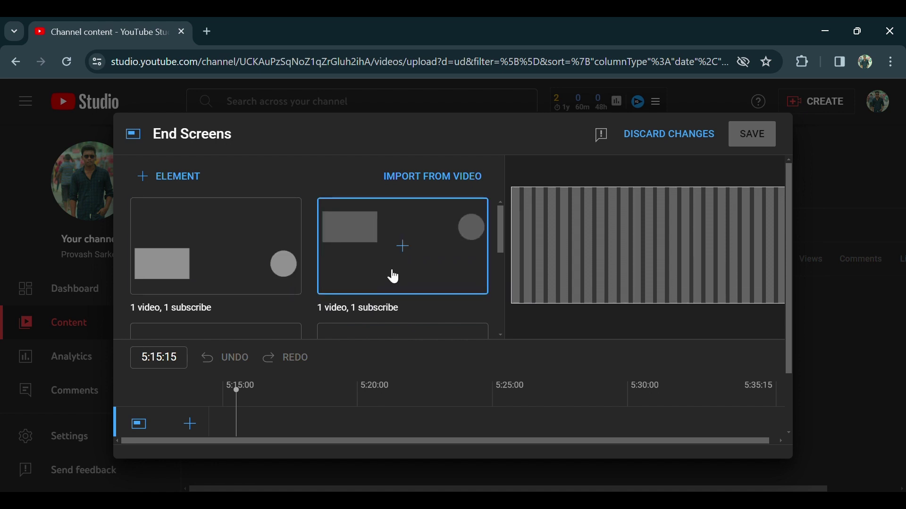
pyautogui.scroll(-5, 394, 277)
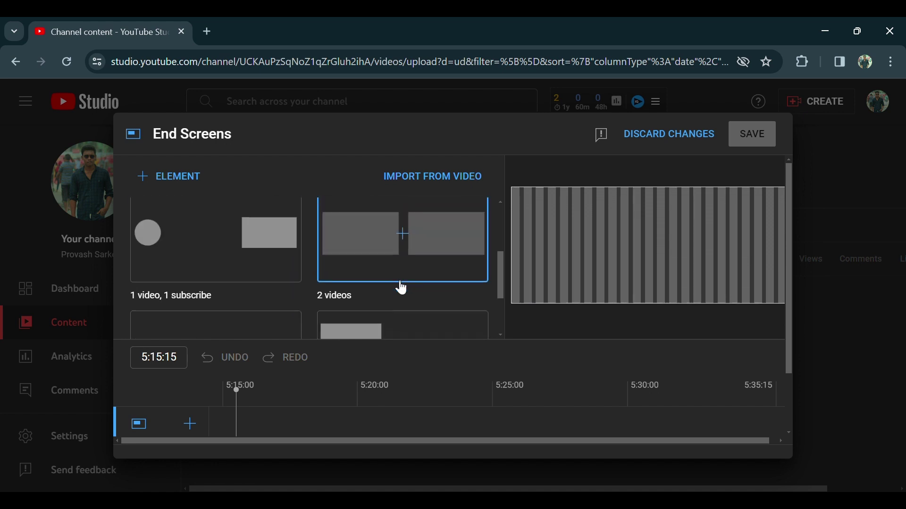
pyautogui.scroll(3, 402, 288)
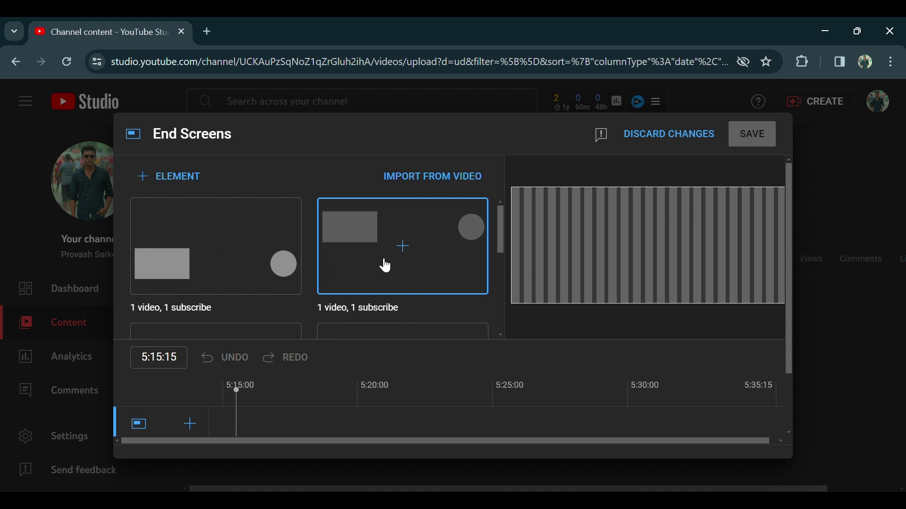
pyautogui.click(386, 265)
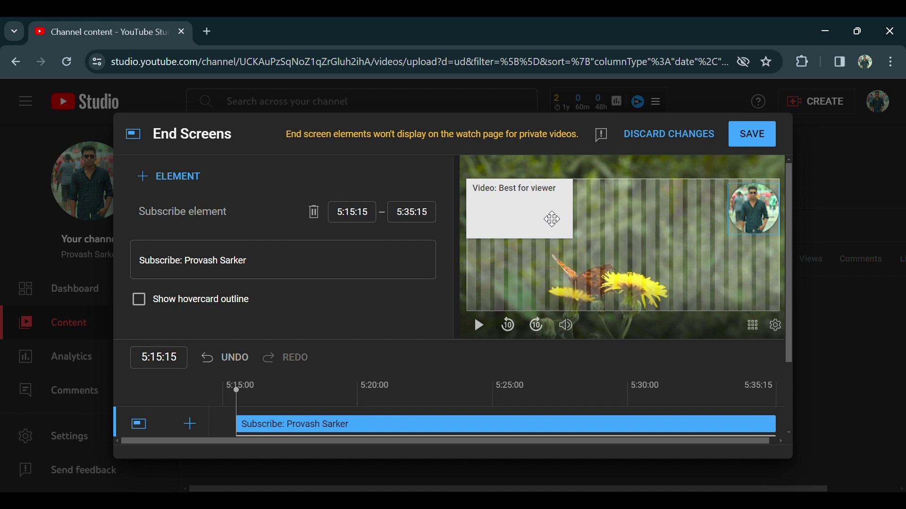
pyautogui.scroll(-2, 552, 219)
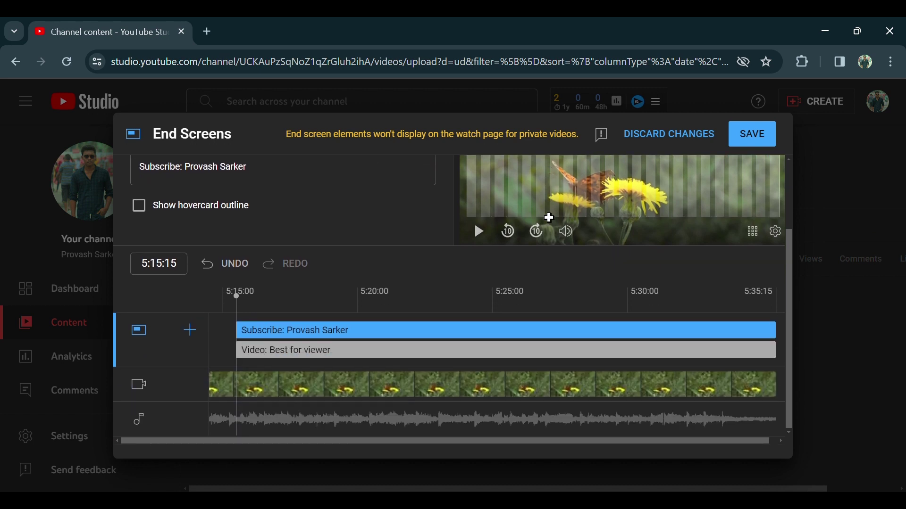
pyautogui.click(751, 139)
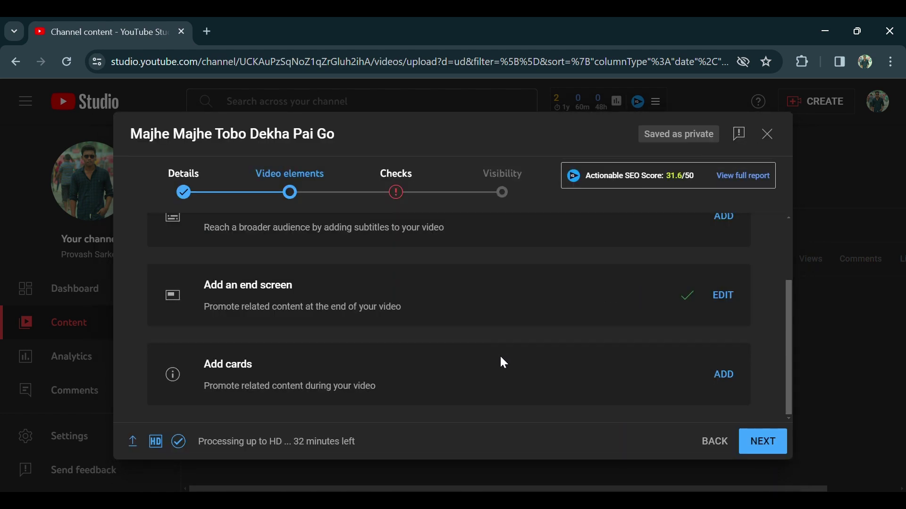
# Continue past the copyright checks and set the video's visibility to Public
pyautogui.click(769, 441)
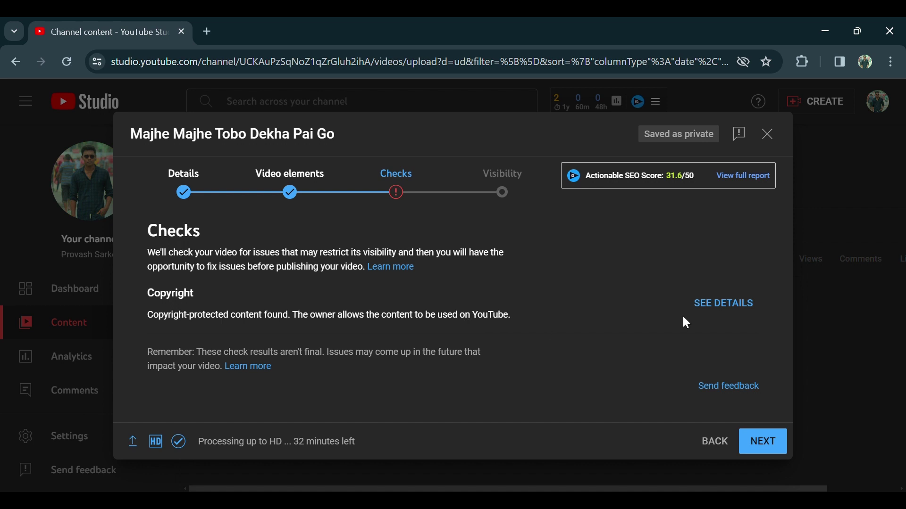
pyautogui.click(760, 447)
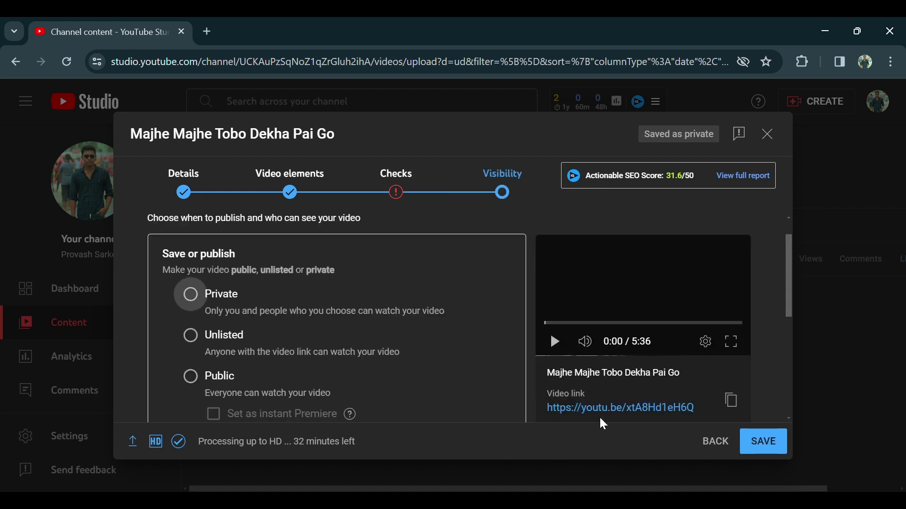
pyautogui.scroll(-1, 386, 309)
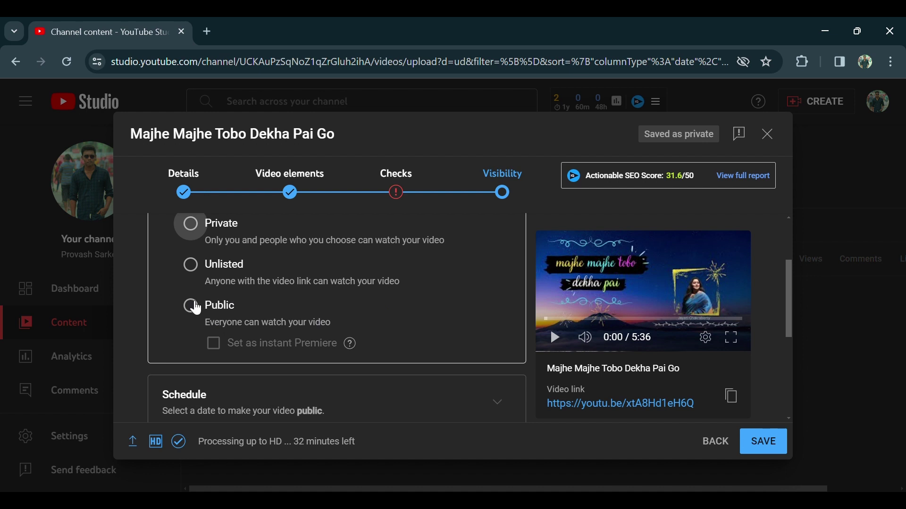
pyautogui.click(196, 309)
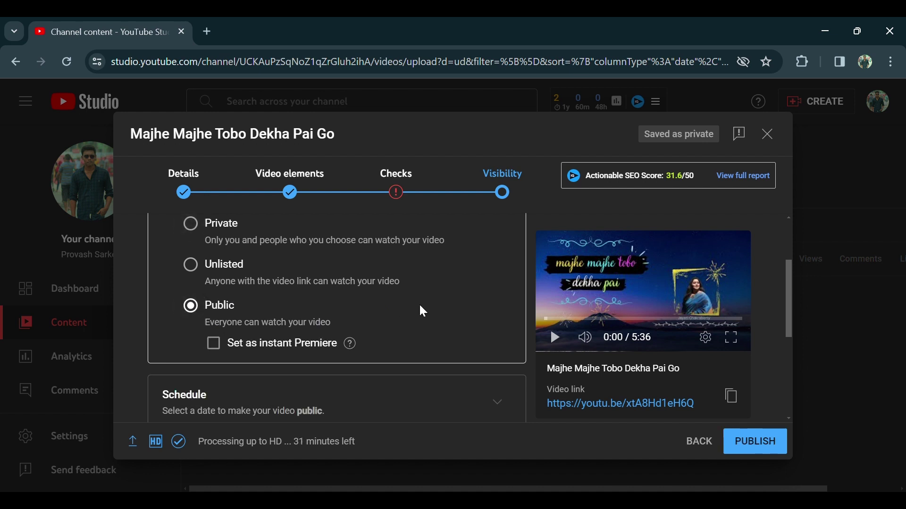
# Publish the video after reviewing the pre-publish guidance, and copy its share link
pyautogui.scroll(-2, 422, 311)
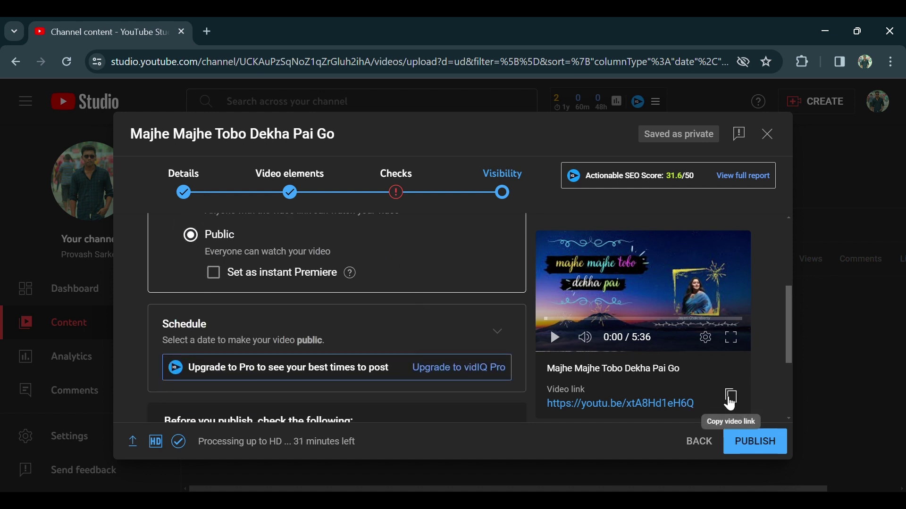
pyautogui.scroll(-2, 684, 355)
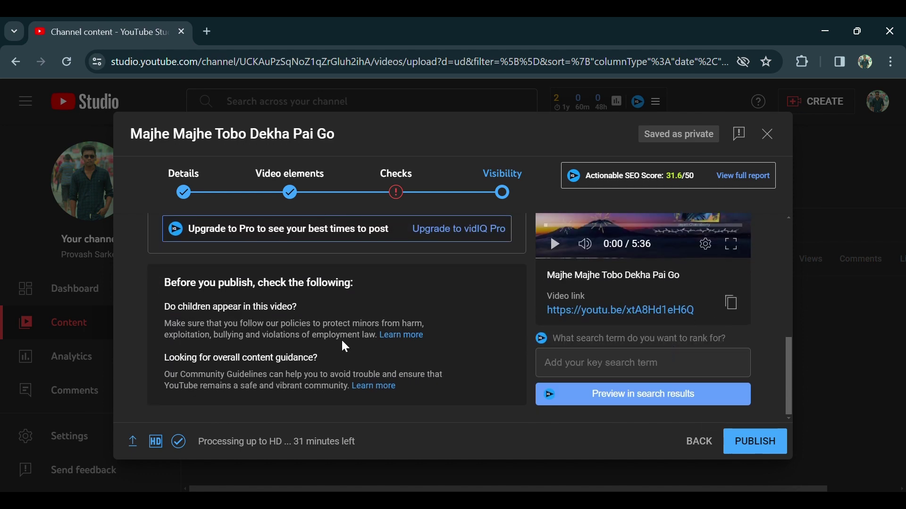
pyautogui.scroll(5, 343, 344)
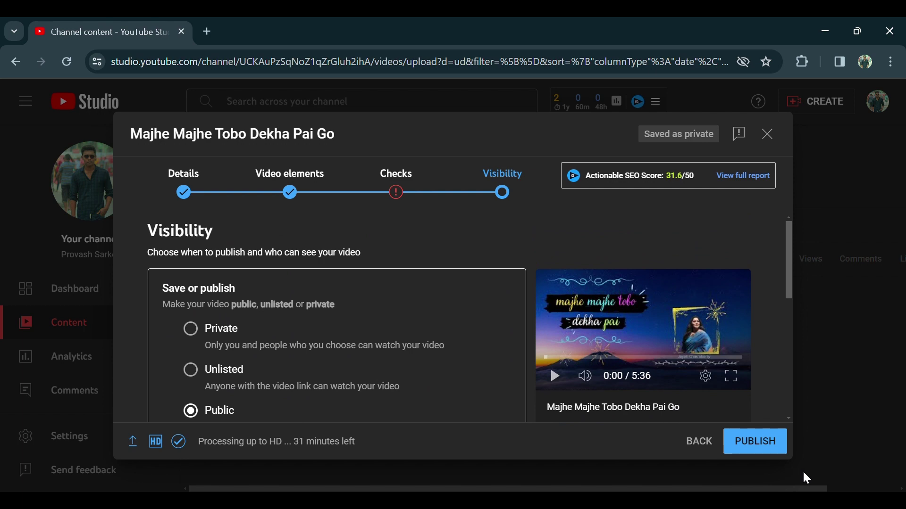
pyautogui.click(766, 441)
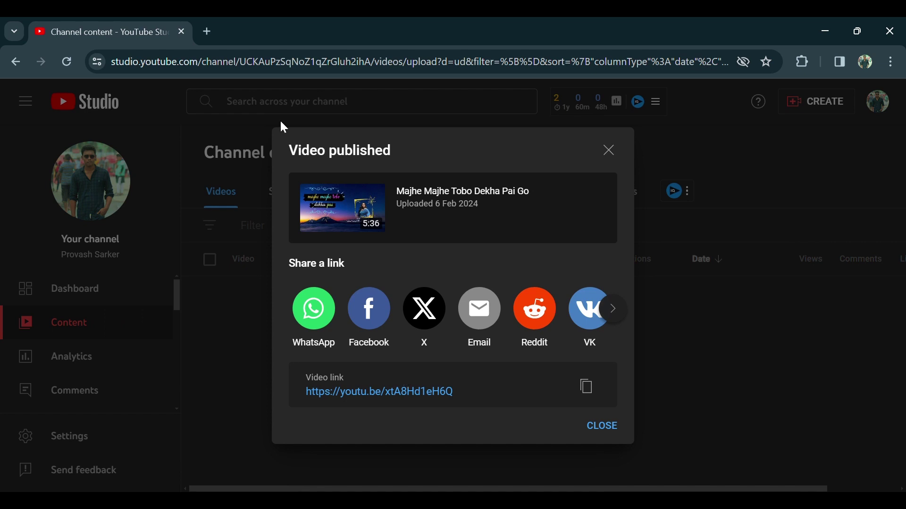
pyautogui.click(587, 388)
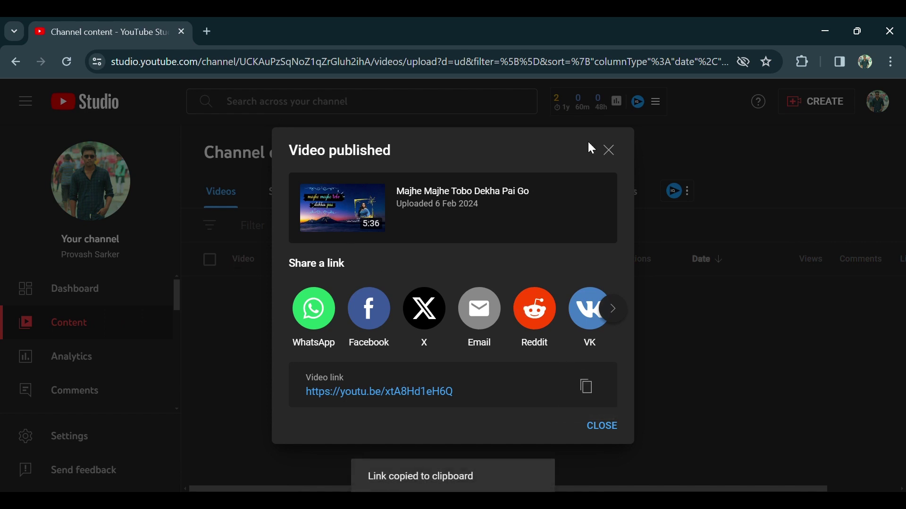
pyautogui.click(609, 149)
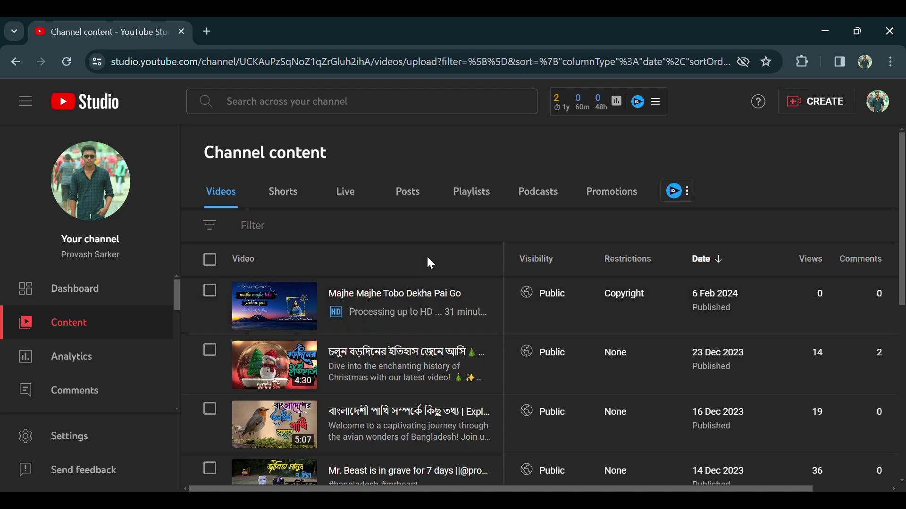
# Look through the channel's video list and view the copyright restriction note on "Majhe Majhe Tobo Dekha Pai Go"
pyautogui.scroll(-2, 430, 263)
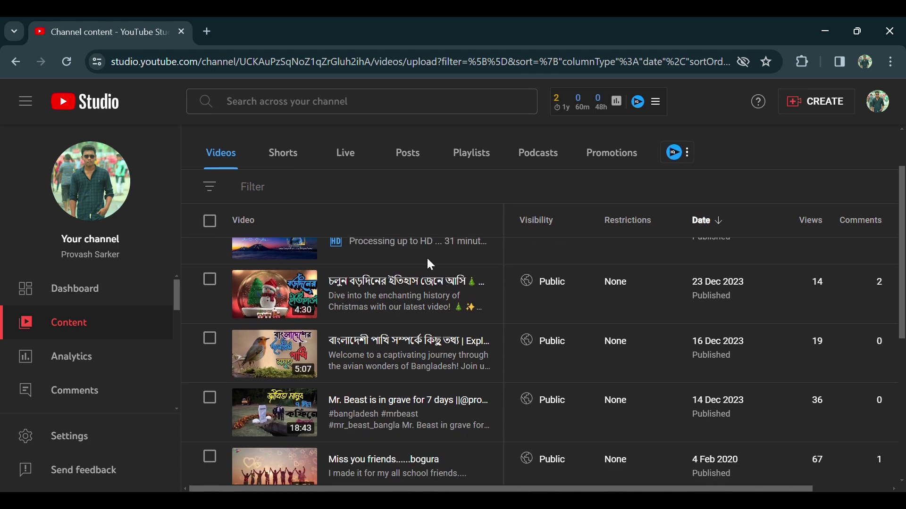
pyautogui.scroll(-3, 447, 359)
pyautogui.scroll(5, 448, 366)
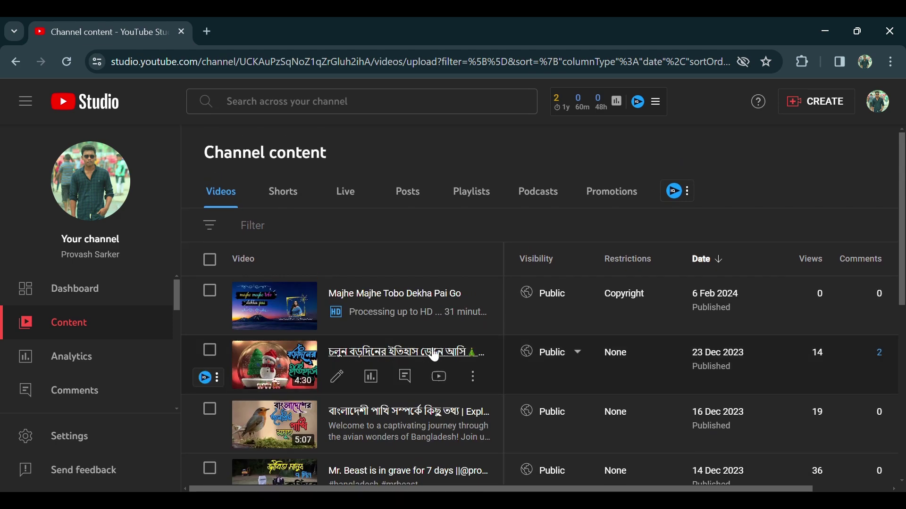
pyautogui.moveTo(623, 310)
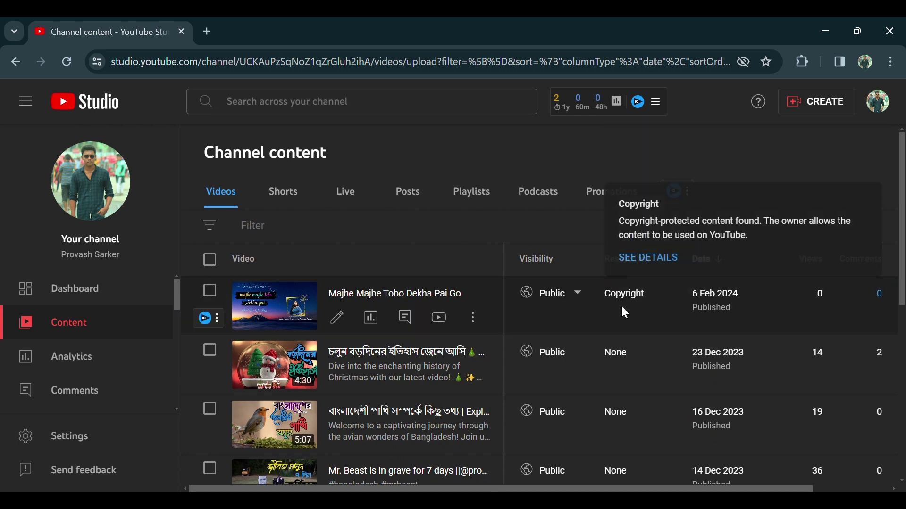